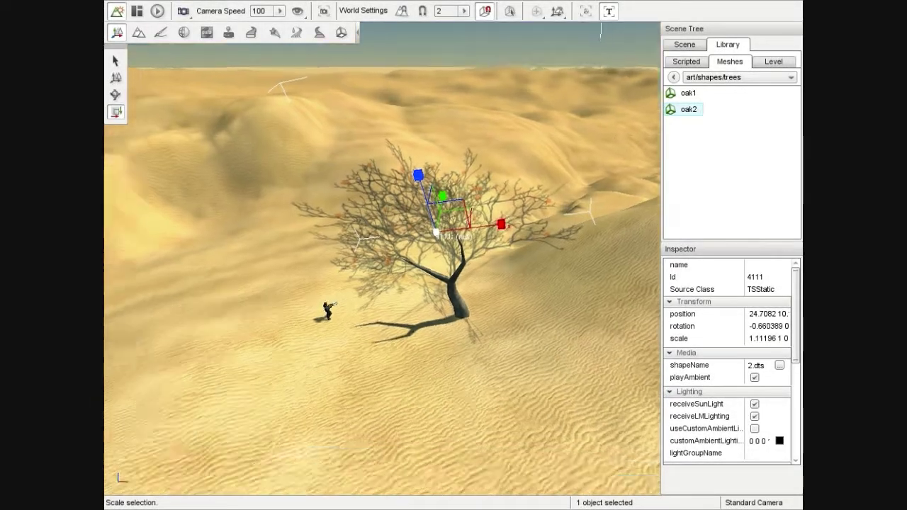
Create a Shape Replicator object named Rocks1 from the Environment category of the level library.
key("w")
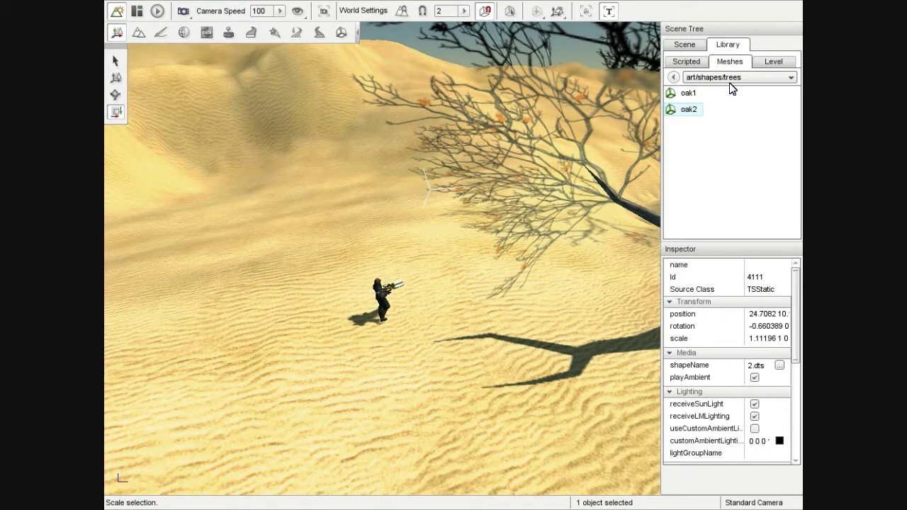
key("s")
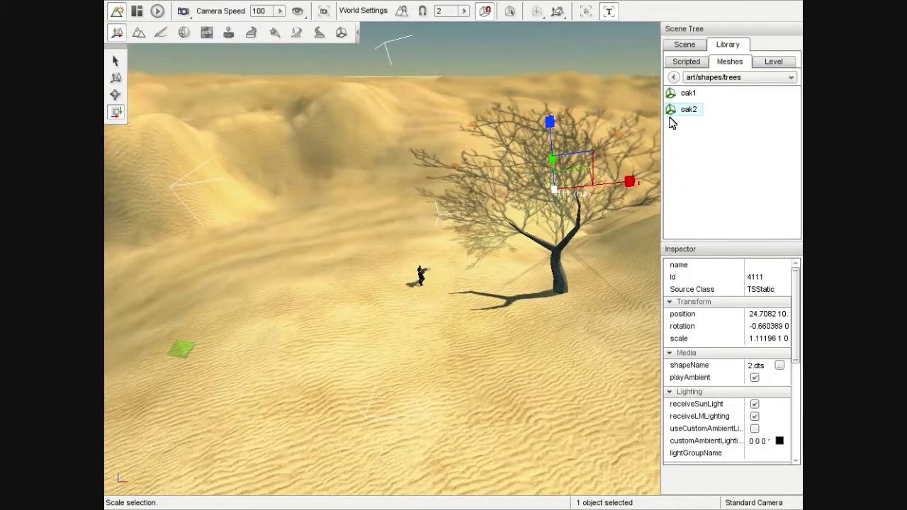
left_click(685, 29)
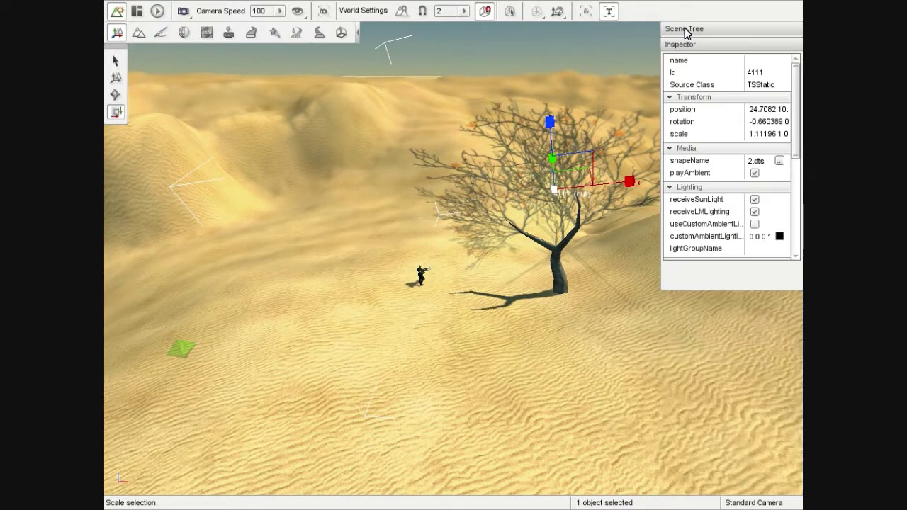
left_click(685, 29)
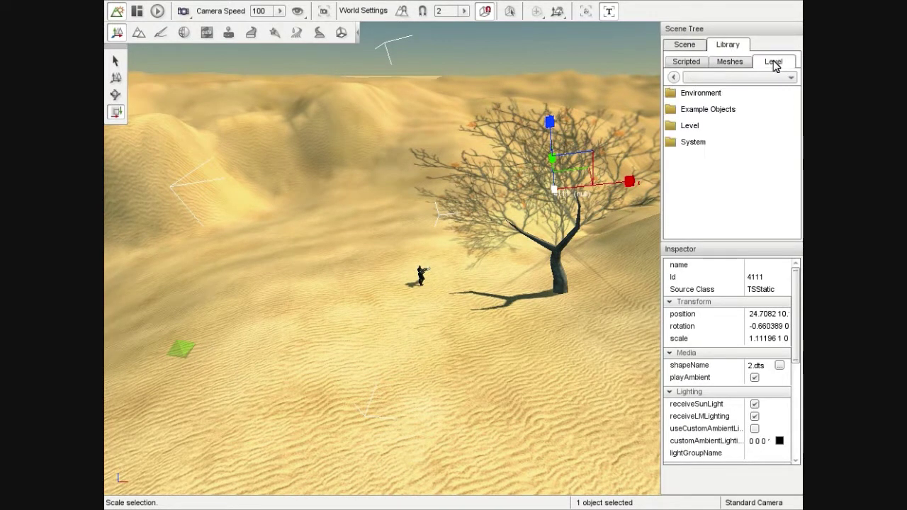
double_click(697, 93)
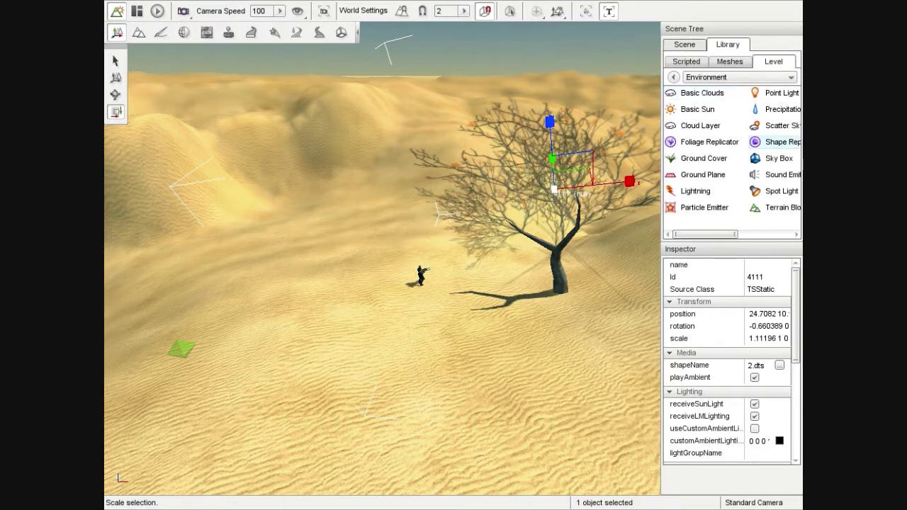
mouse_move(700, 235)
left_mouse_down()
mouse_move(730, 235)
mouse_move(689, 234)
mouse_move(718, 235)
left_mouse_up()
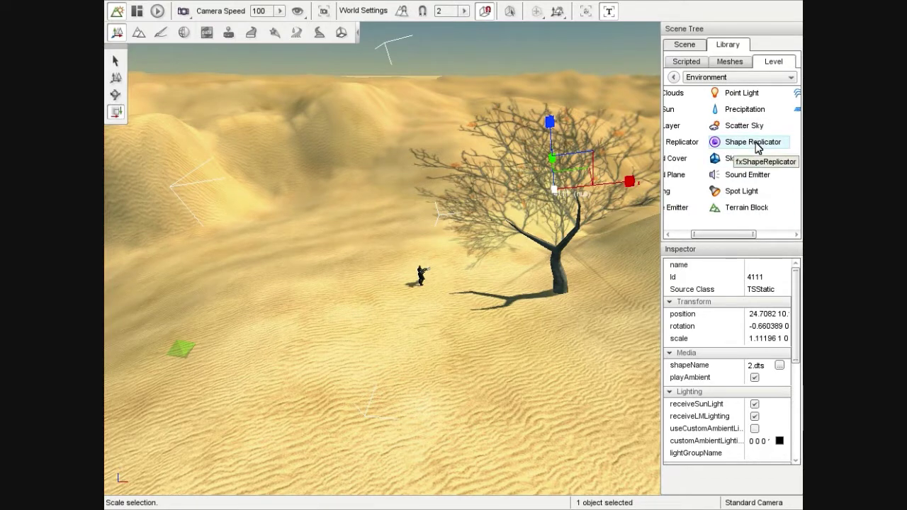
double_click(756, 143)
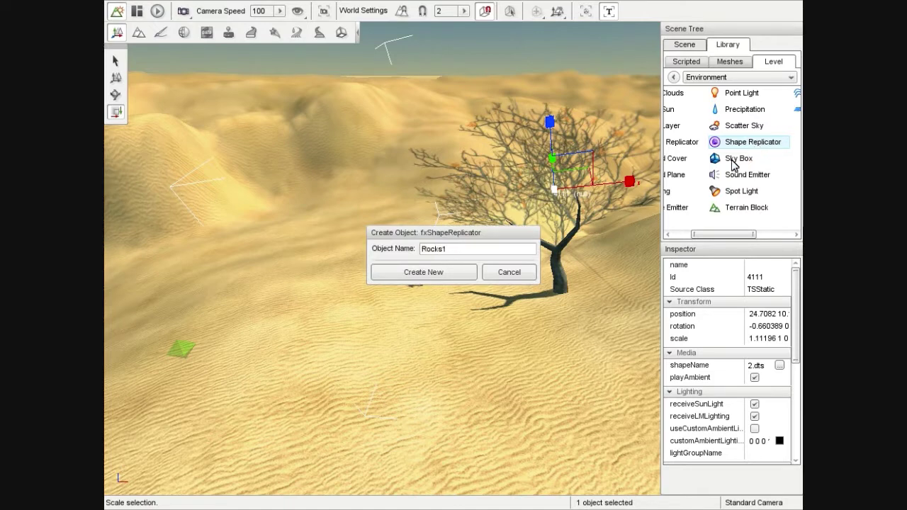
left_click(429, 273)
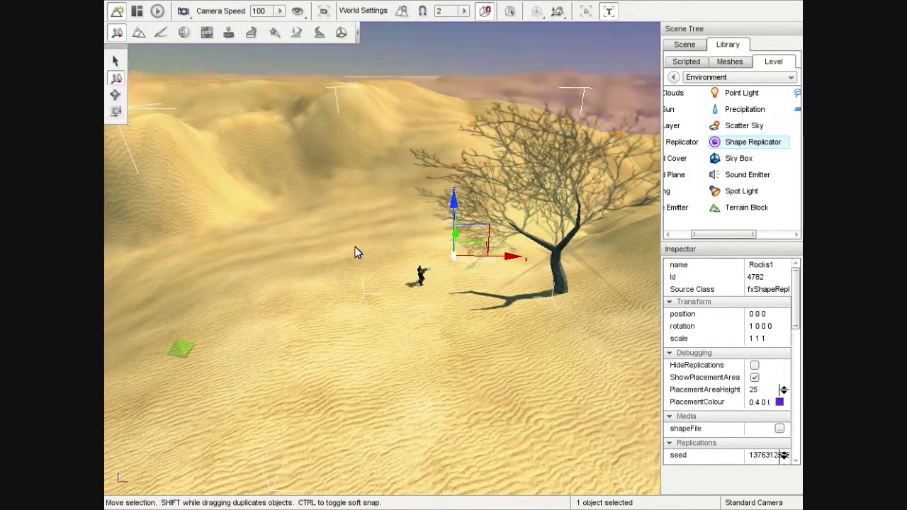
Move the Rocks1 replicator to about X 16.6 on the dunes near the tree.
key("s")
key("d")
right_click_drag(383, 259, 206, 178)
key("w")
key("w")
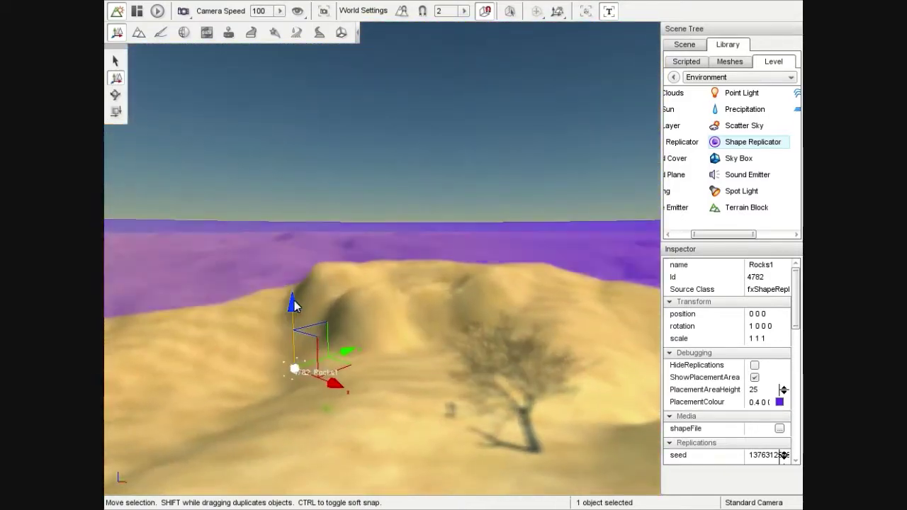
left_click_drag(294, 308, 296, 339)
left_click(526, 417)
key("s")
right_click_drag(526, 417, 569, 477)
key("w")
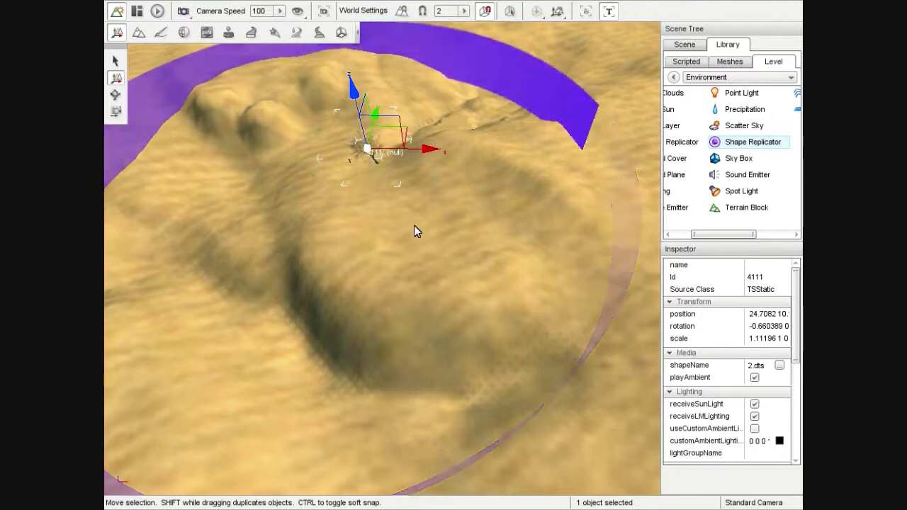
Select the Rocks1 replicator in the scene hierarchy and assign a rock model as its shape file.
left_click(685, 43)
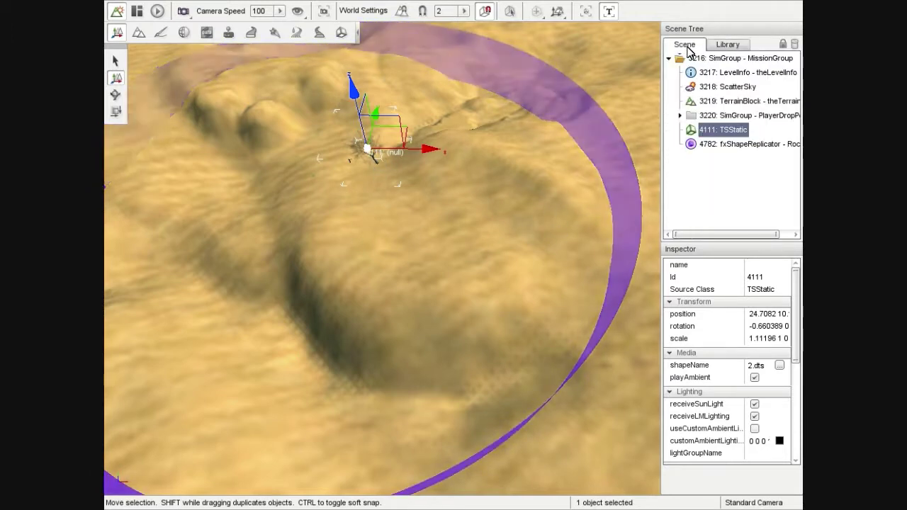
left_click(740, 145)
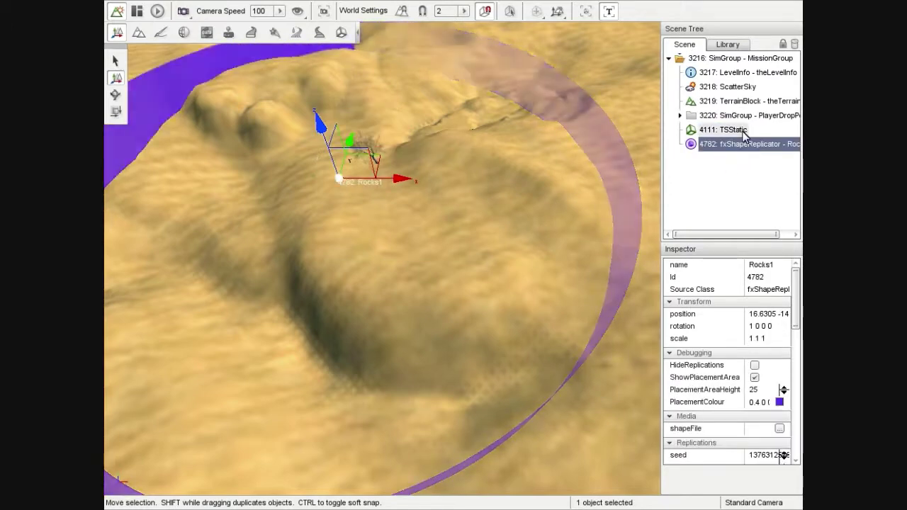
left_click(730, 130)
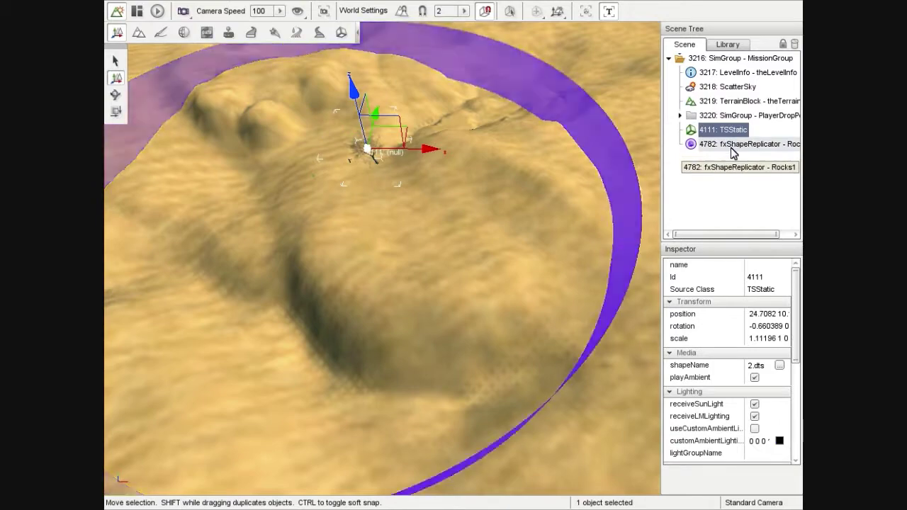
left_click(741, 145)
mouse_move(581, 157)
right_mouse_down()
mouse_move(489, 220)
mouse_move(631, 212)
mouse_move(666, 135)
mouse_move(581, 184)
mouse_move(592, 156)
mouse_move(573, 141)
right_mouse_up()
key("w")
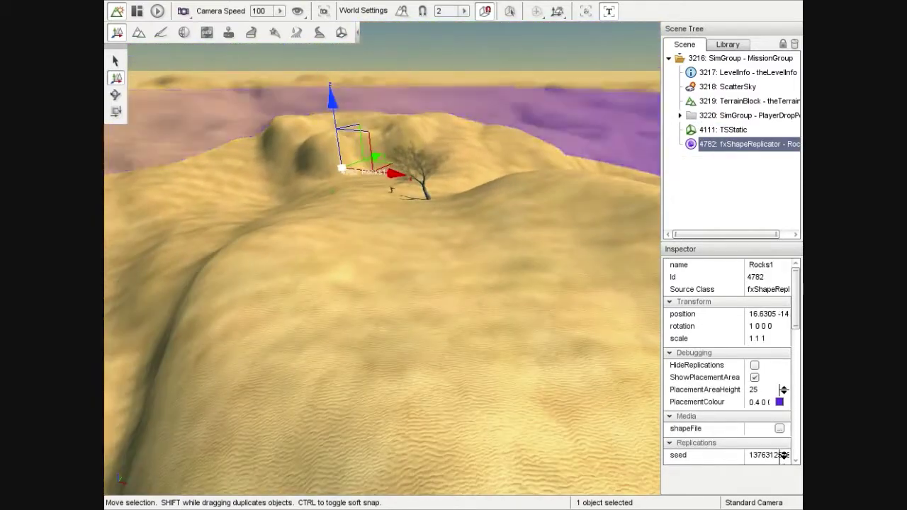
left_click_drag(799, 321, 797, 297)
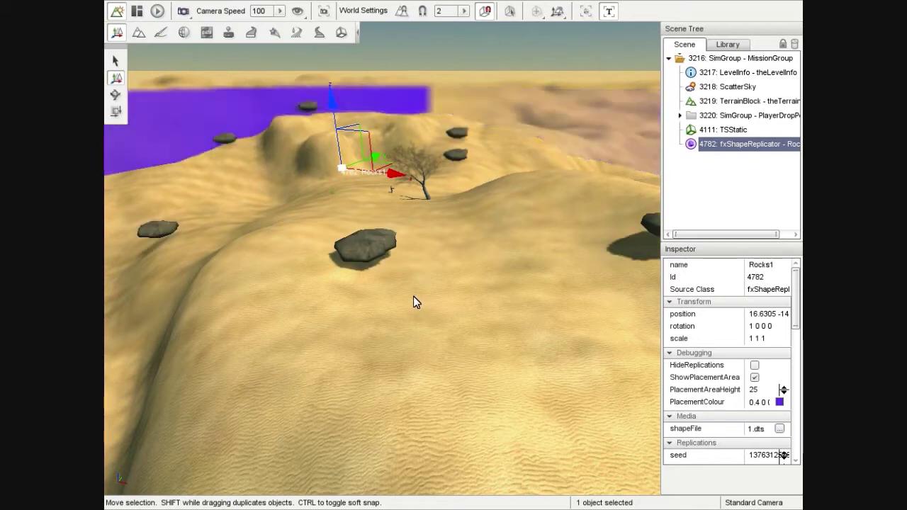
right_click_drag(414, 296, 512, 270)
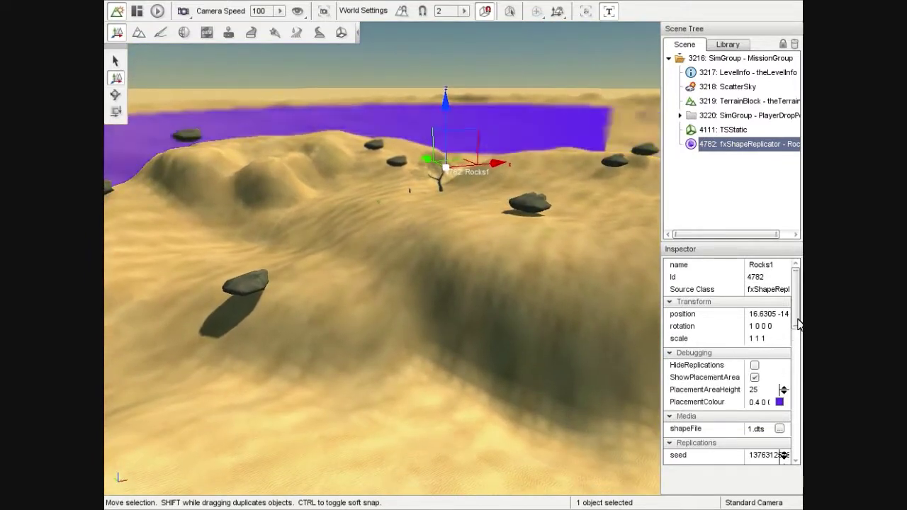
Set the Rocks1 replicator's ShapeCount to 100.
left_click_drag(798, 323, 794, 358)
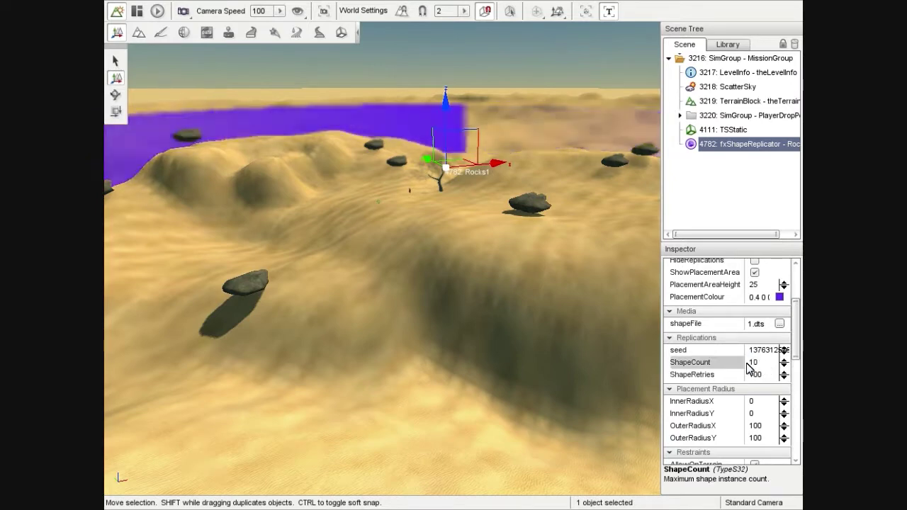
type("0")
key("Return")
key("s")
right_click_drag(613, 350, 589, 358)
key("w")
key("s")
key("w")
key("s")
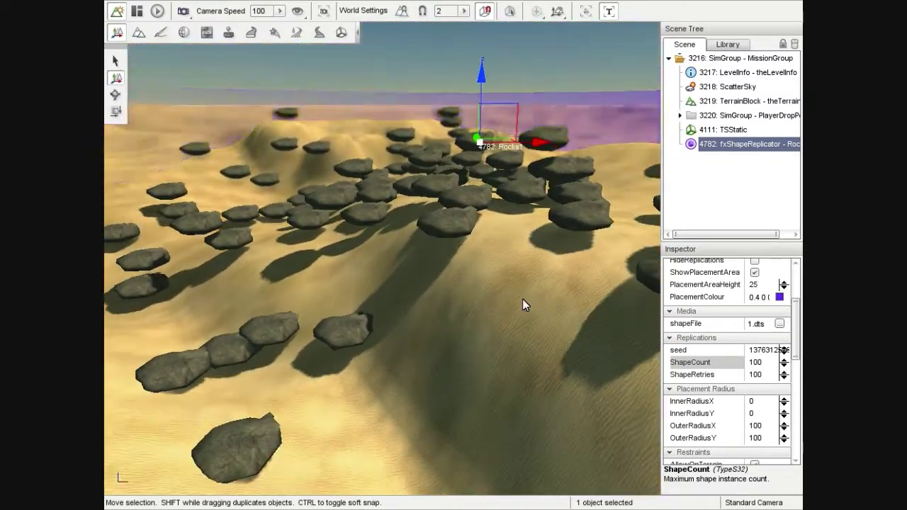
Raise the replicated rocks above the terrain by setting OffsetZ to 15.
left_click_drag(792, 354, 796, 424)
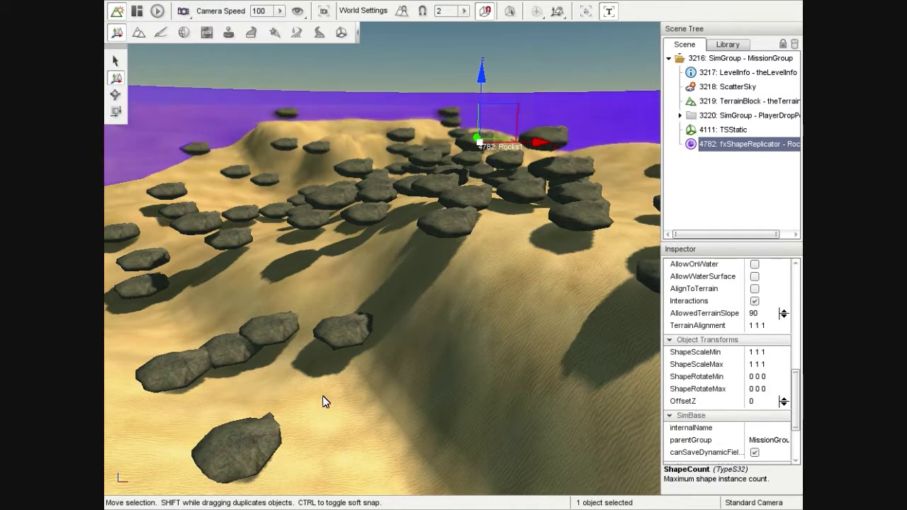
left_click(760, 405)
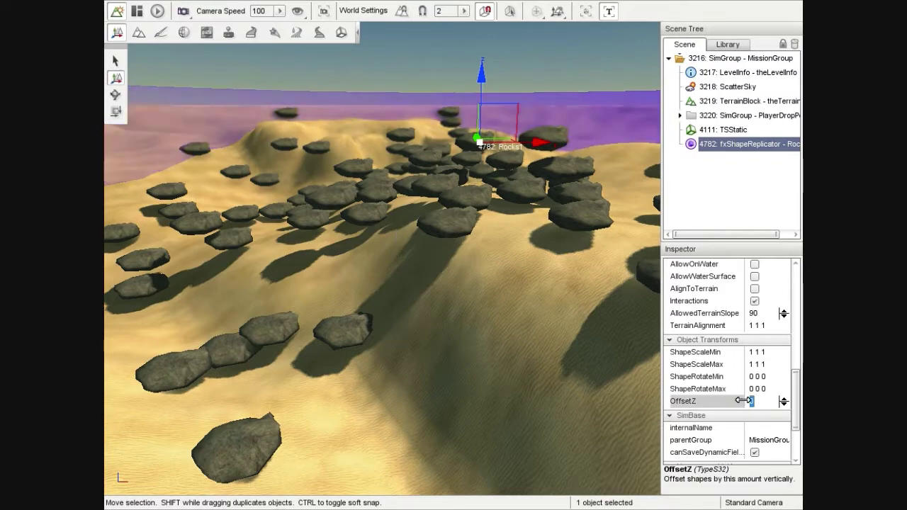
key("Return")
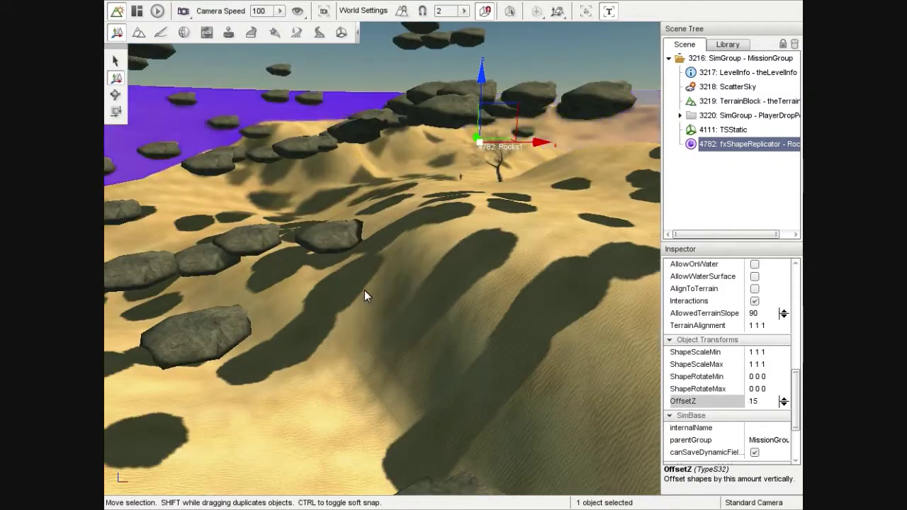
key("w")
right_click_drag(421, 273, 284, 245)
right_click_drag(425, 248, 411, 206)
key("s")
key("w")
key("s")
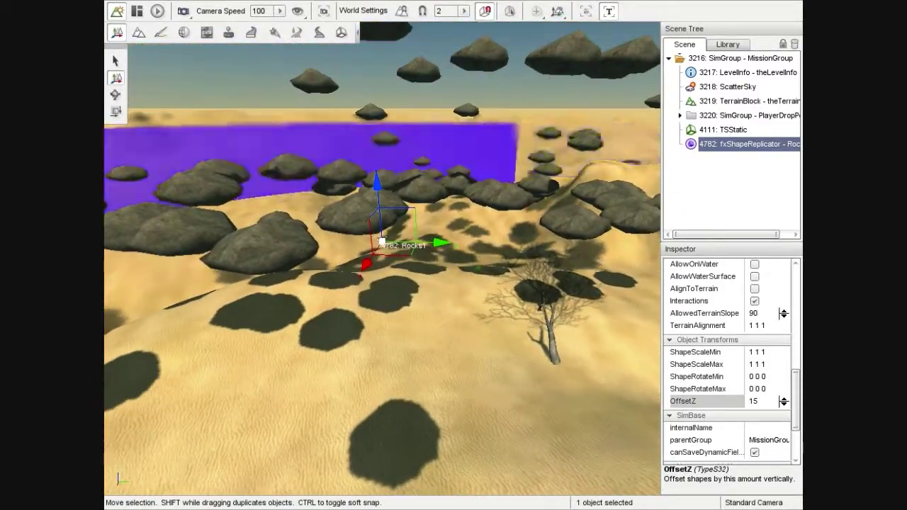
Sink the replicated rocks slightly into the terrain by setting OffsetZ to -1.
right_click_drag(426, 263, 468, 298)
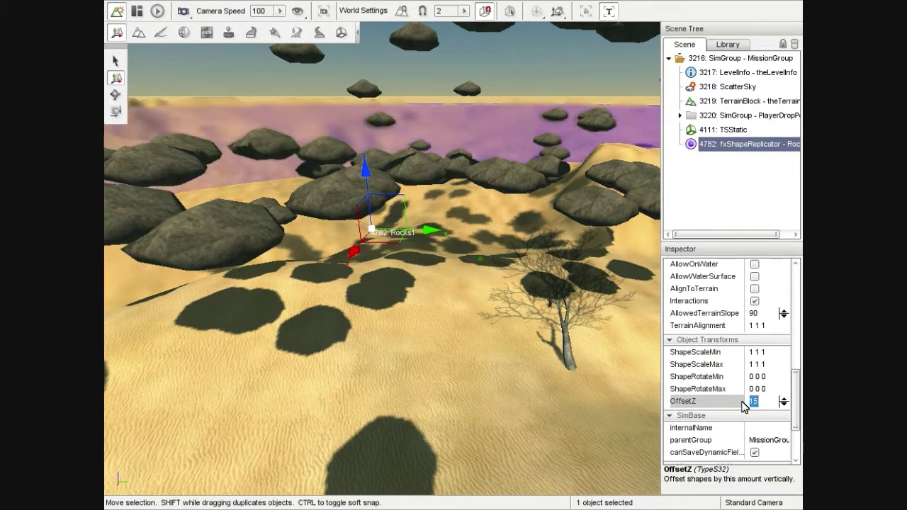
key("Return")
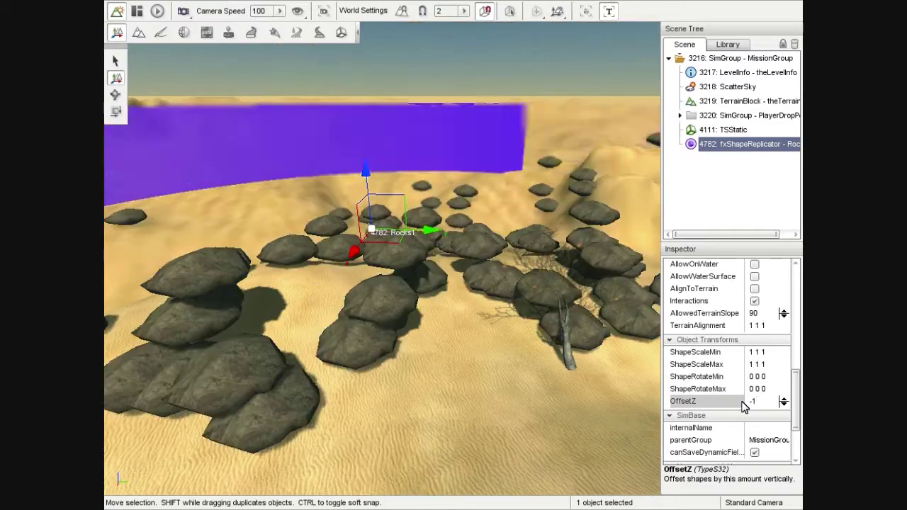
right_click_drag(570, 371, 588, 382)
key("w")
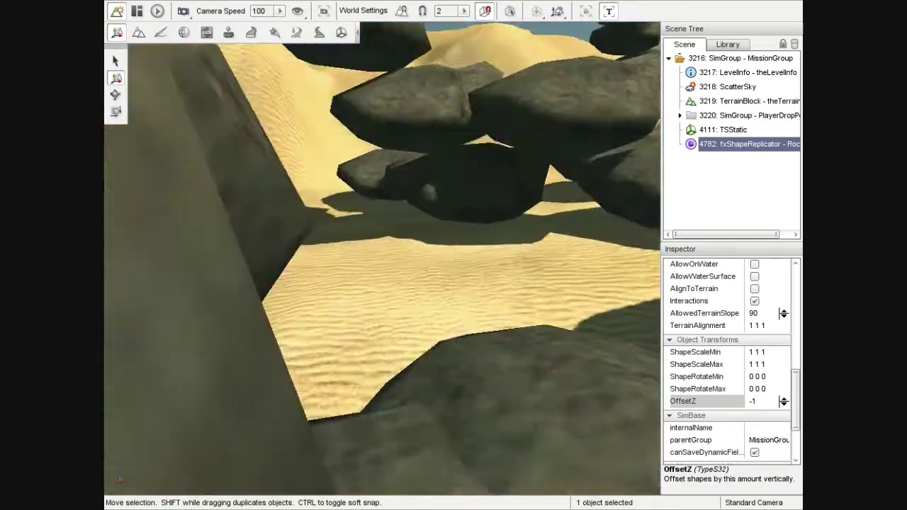
key("s")
right_click_drag(383, 259, 453, 206)
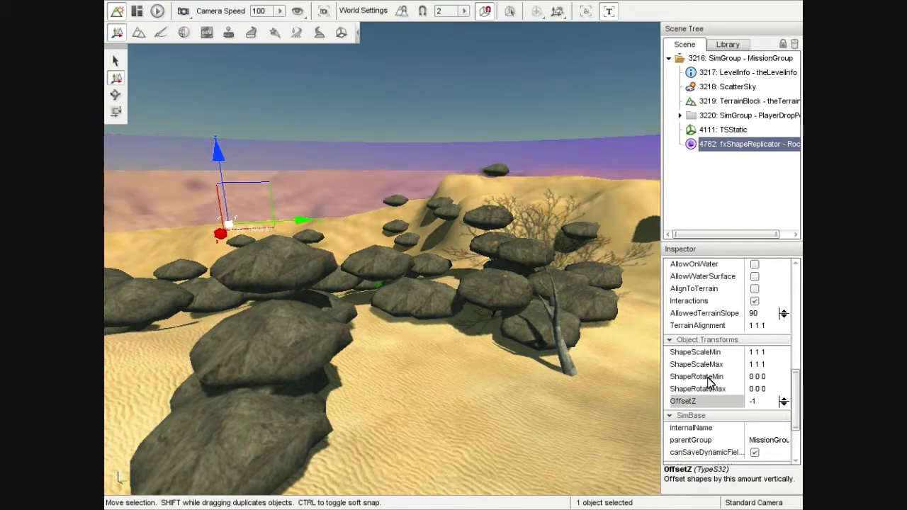
Randomize the rocks by setting ShapeRotateMax to 360 360 360 and ShapeScaleMin to 0.5 0.5 0.5.
left_click(767, 389)
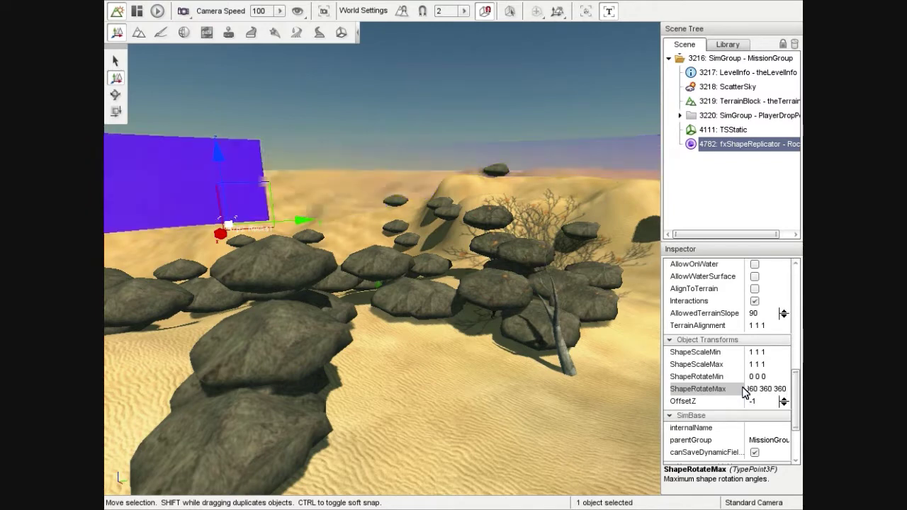
key("Return")
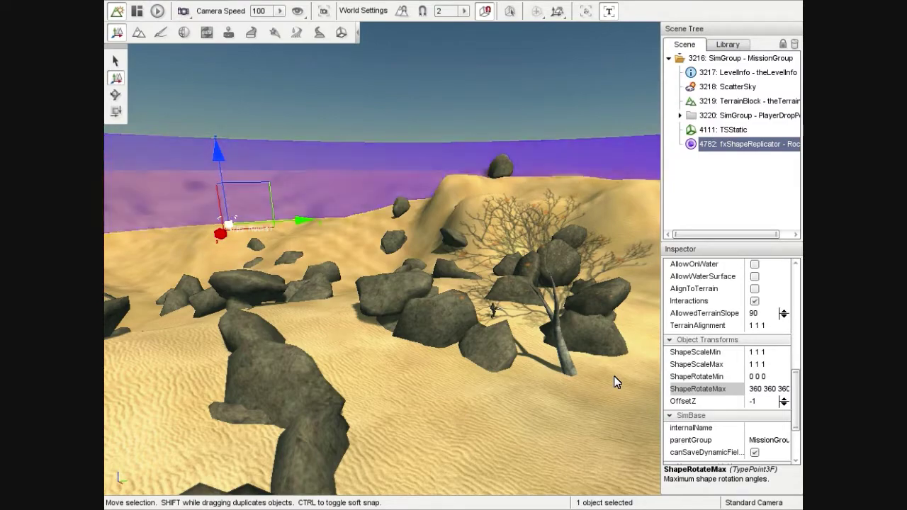
mouse_move(611, 376)
right_mouse_down()
mouse_move(630, 390)
mouse_move(595, 386)
mouse_move(611, 376)
right_mouse_up()
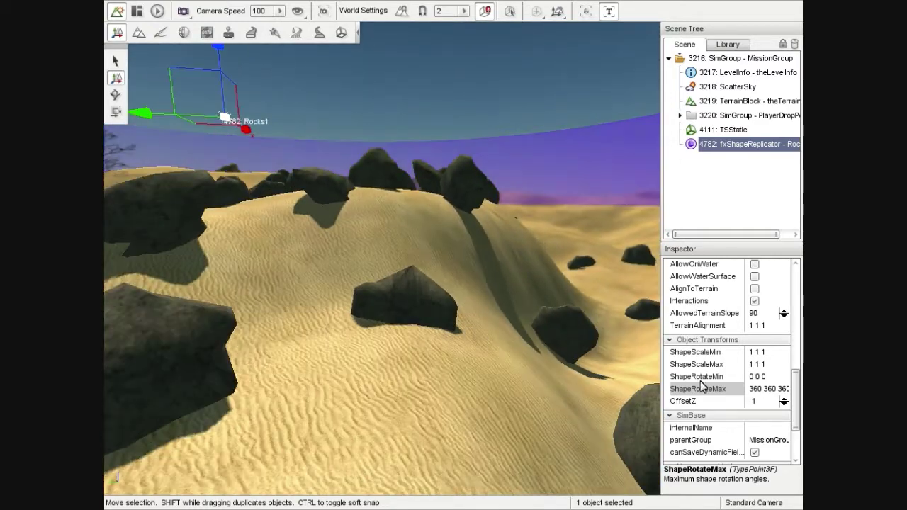
left_click(770, 359)
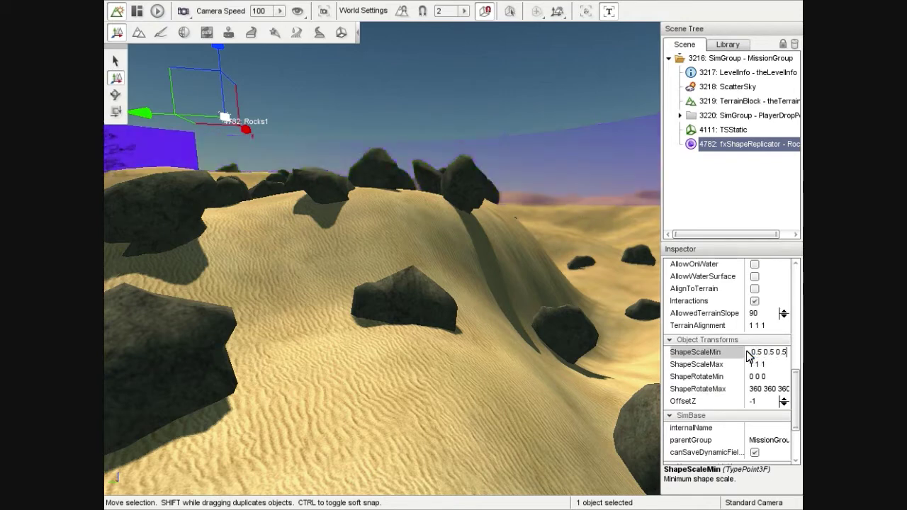
key("Return")
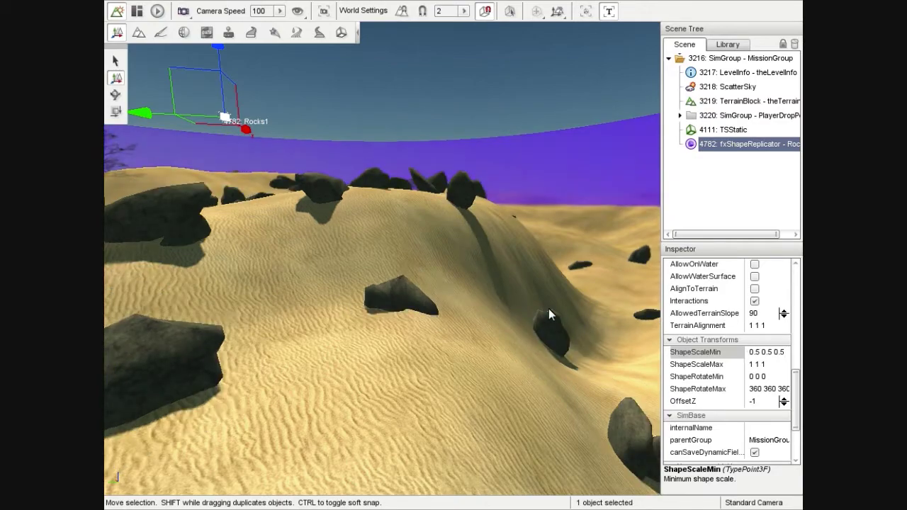
Examine the size and rotation variation of the replicated rocks across the dunes and around the tree.
key("s")
right_click_drag(549, 308, 489, 313)
key("w")
key("s")
key("w")
key("w")
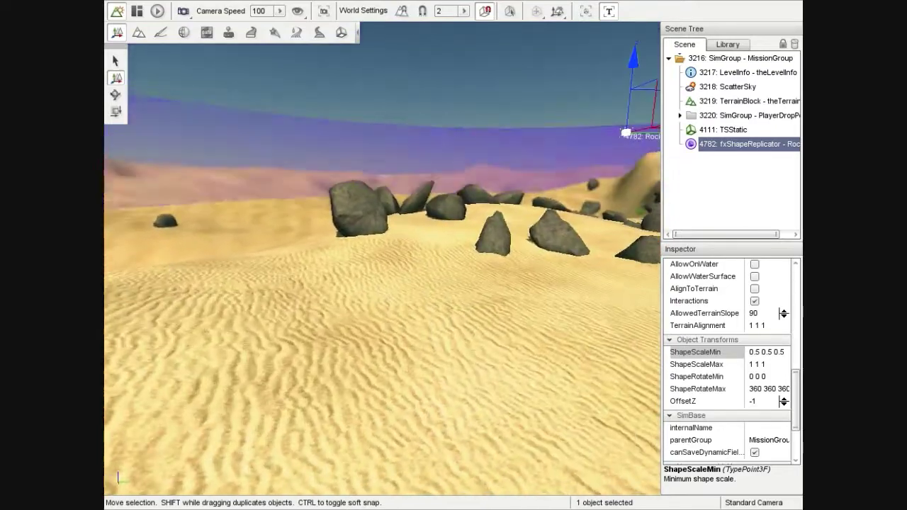
right_click_drag(348, 304, 475, 316)
key("w")
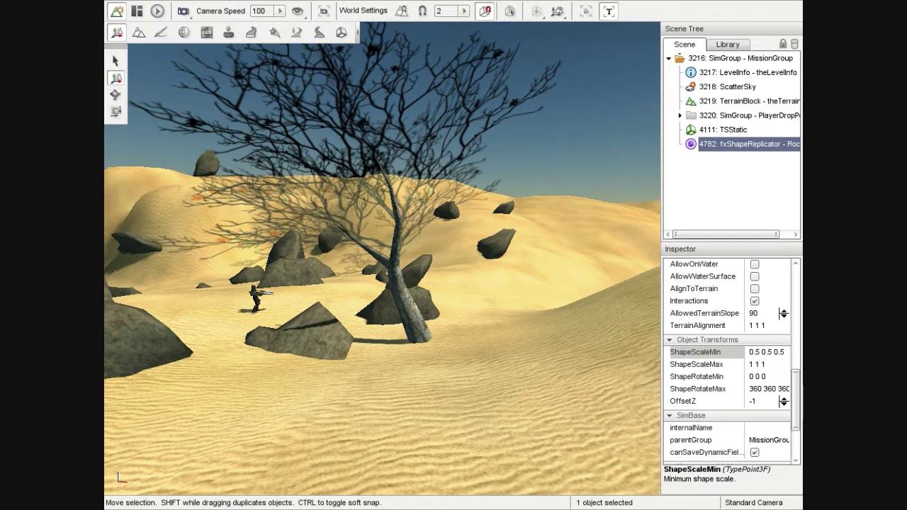
Clear a hole in the middle of the rock placement area by setting InnerRadiusX and InnerRadiusY to 15.
left_click_drag(796, 392, 795, 326)
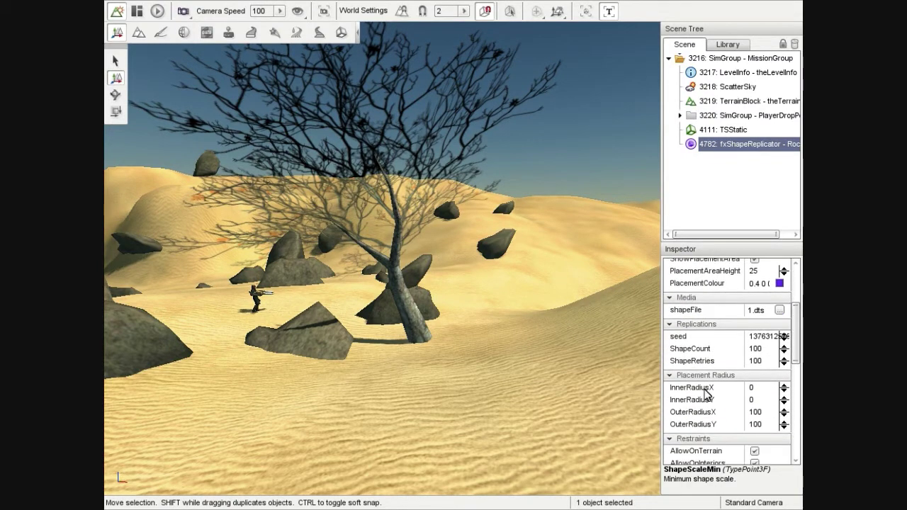
right_click_drag(463, 380, 499, 363)
key("s")
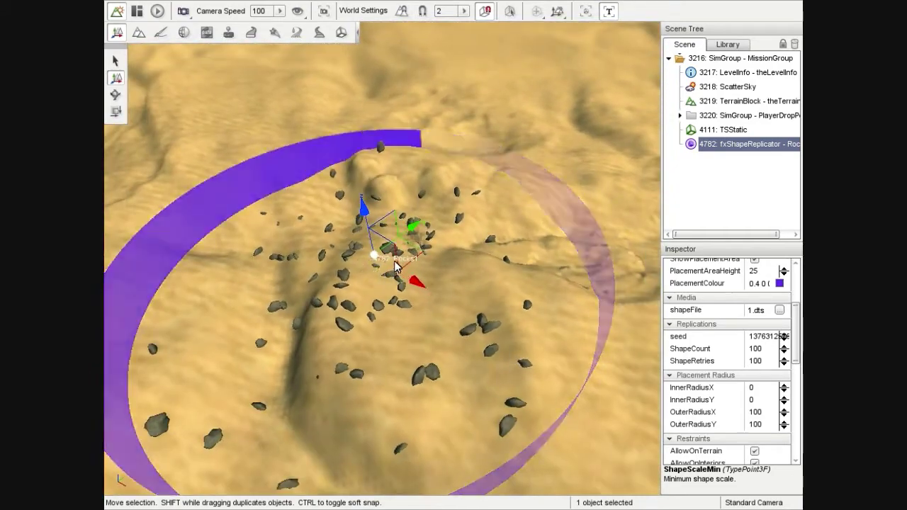
left_click(759, 389)
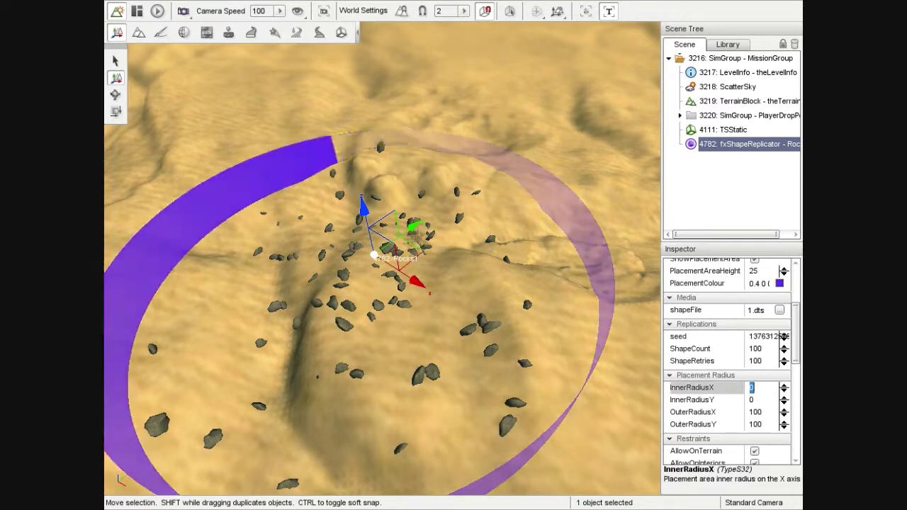
type("15")
left_click(741, 403)
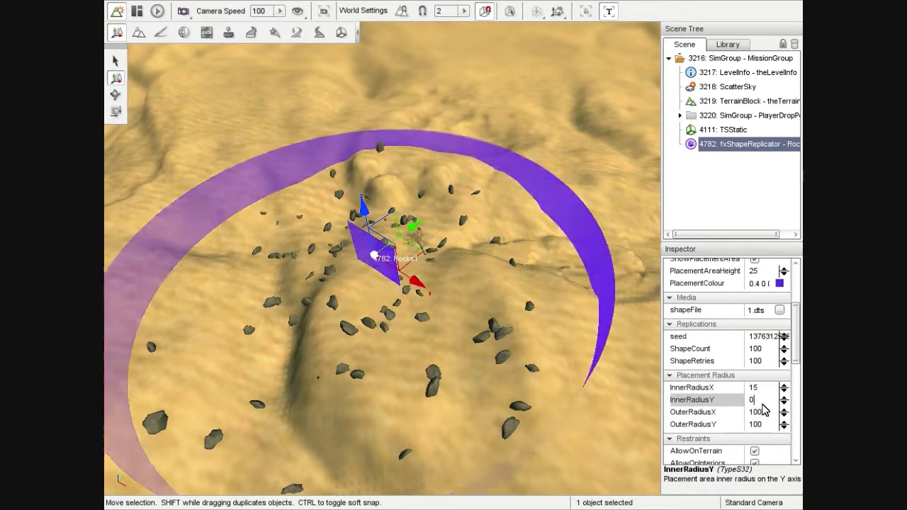
type("15")
key("Return")
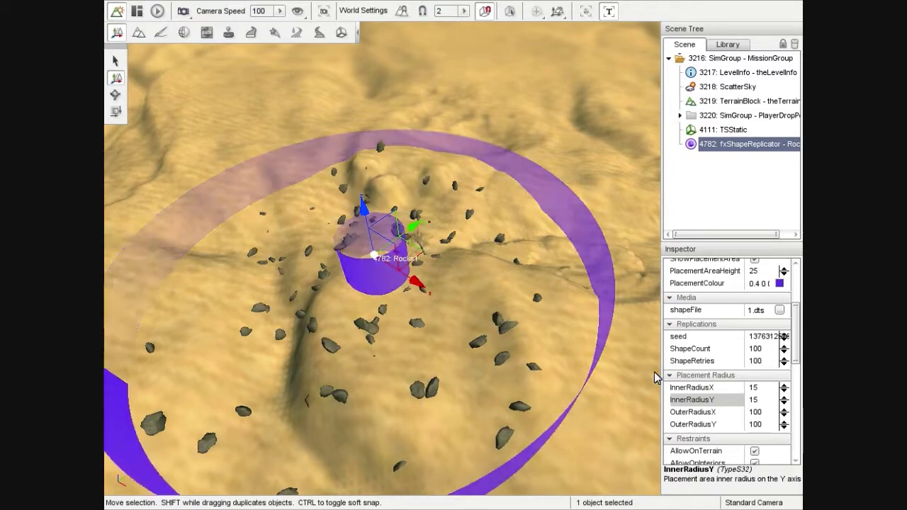
Examine the inner placement ring and the distribution of rocks around it from several angles.
right_click_drag(424, 321, 427, 297)
key("w")
key("s")
key("d")
key("w")
key("s")
key("a")
key("s")
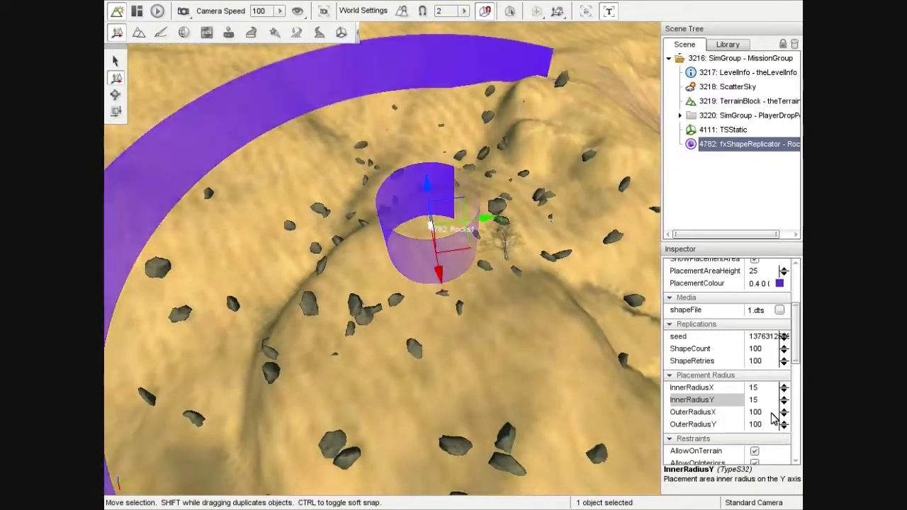
Set the rock replicator's OuterRadiusX to 200.
left_click_drag(771, 413, 750, 414)
type("200")
key("Return")
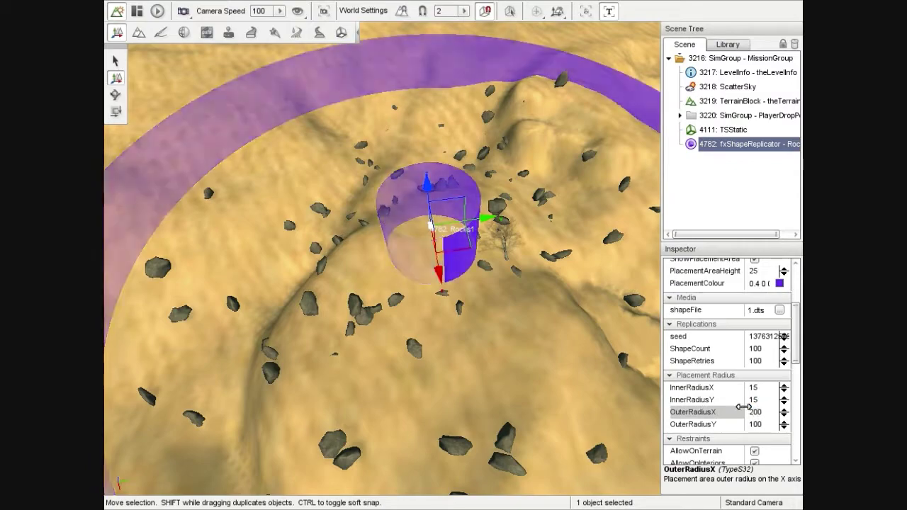
Shrink the outer placement area by setting OuterRadiusX and OuterRadiusY to 50.
key("a")
mouse_move(531, 348)
right_mouse_down()
mouse_move(637, 336)
mouse_move(528, 350)
mouse_move(545, 354)
right_mouse_up()
key("s")
key("d")
key("w")
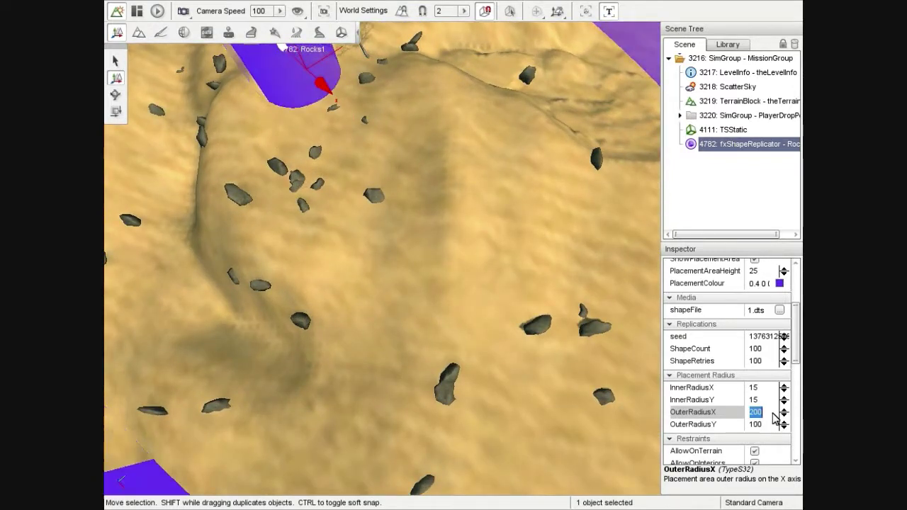
left_click(758, 426)
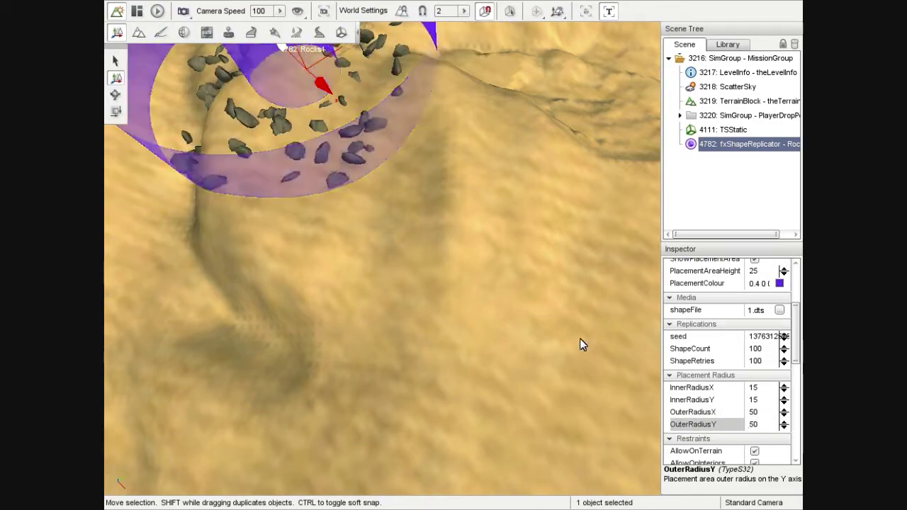
Examine up close how the rocks sit on the terrain and on each other around the tree.
right_click_drag(502, 303, 472, 223)
key("w")
key("s")
key("w")
key("s")
key("w")
key("s")
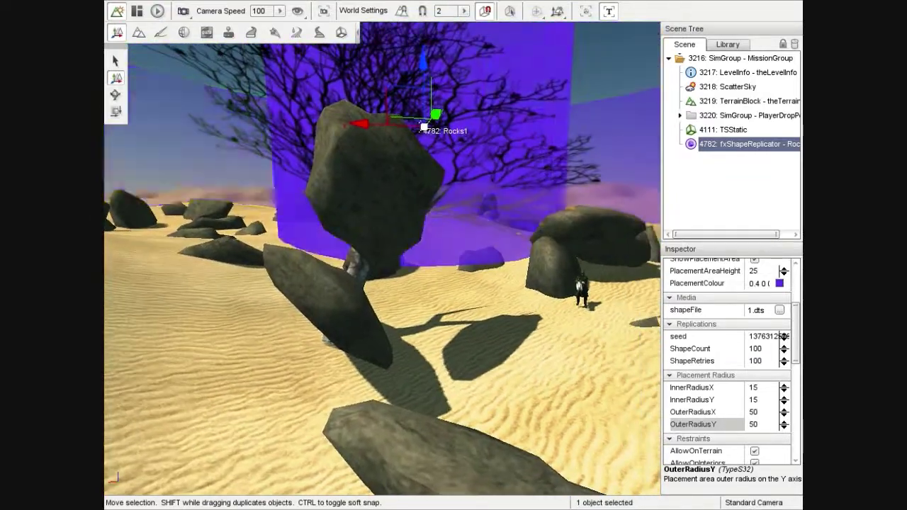
key("s")
right_click_drag(473, 299, 528, 304)
key("w")
key("s")
key("w")
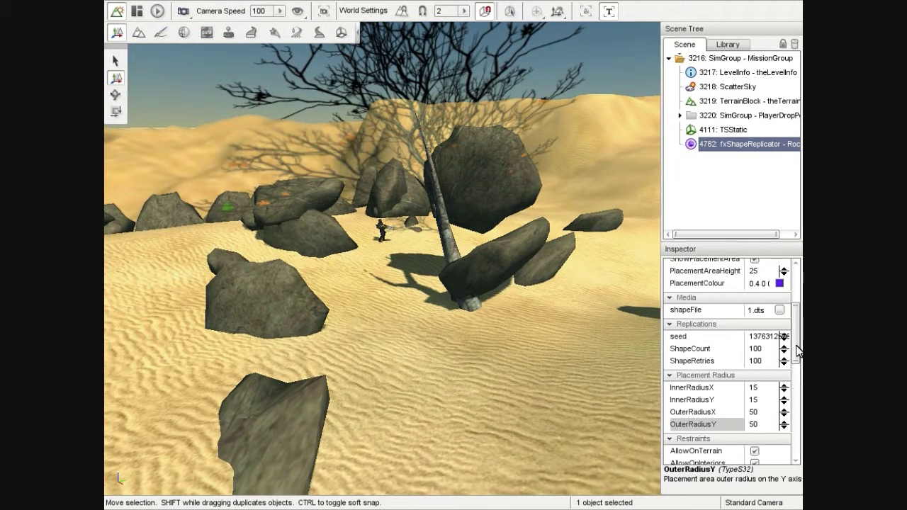
Prevent rocks from being placed on static shapes by disabling AllowOnStatics, and check the resulting distribution.
left_click_drag(797, 349, 799, 397)
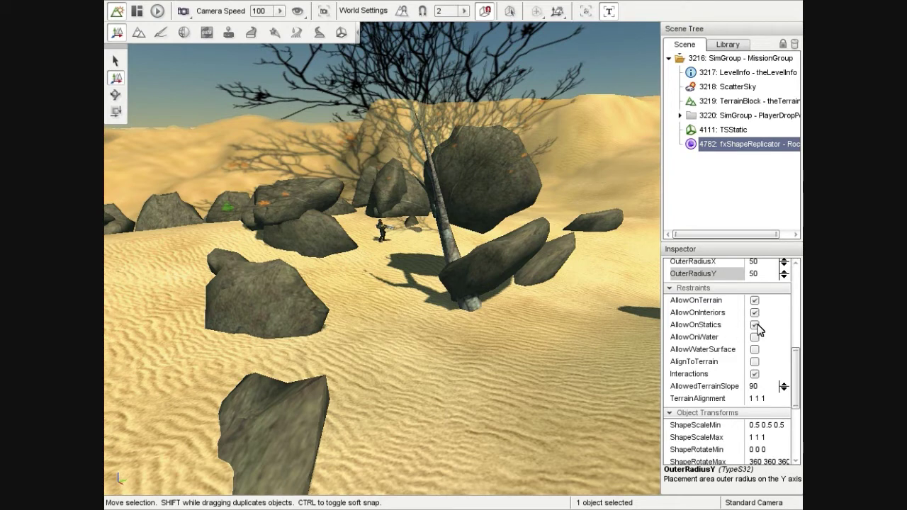
left_click(755, 326)
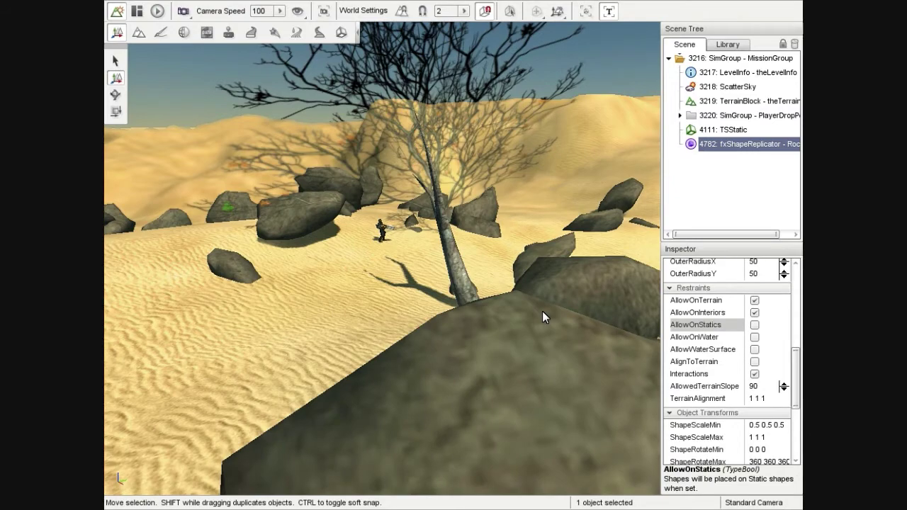
key("s")
mouse_move(543, 292)
right_mouse_down()
mouse_move(544, 354)
mouse_move(574, 361)
mouse_move(595, 312)
mouse_move(591, 273)
mouse_move(552, 369)
mouse_move(545, 333)
mouse_move(567, 294)
mouse_move(546, 354)
mouse_move(543, 292)
right_mouse_up()
key("w")
key("s")
key("w")
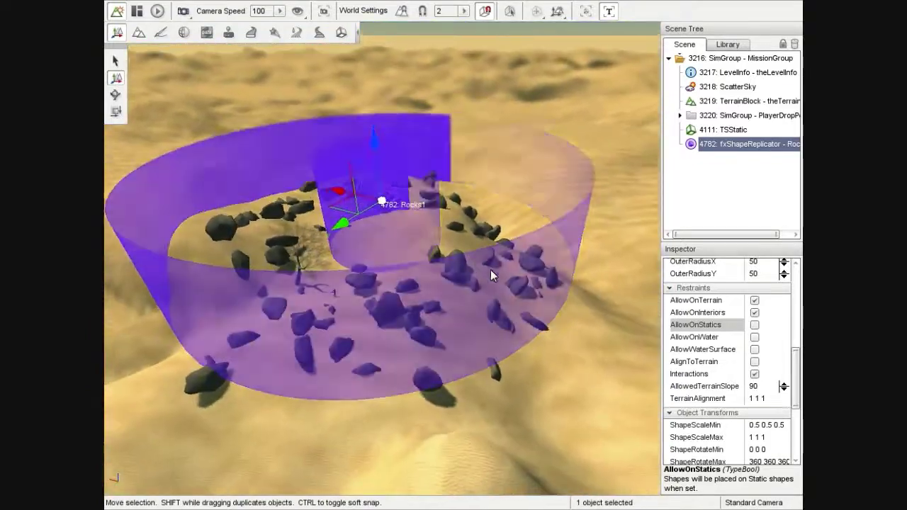
Re-enable AllowOnStatics and remove the inner clearing by setting InnerRadiusX and InnerRadiusY to 0.
left_click(754, 325)
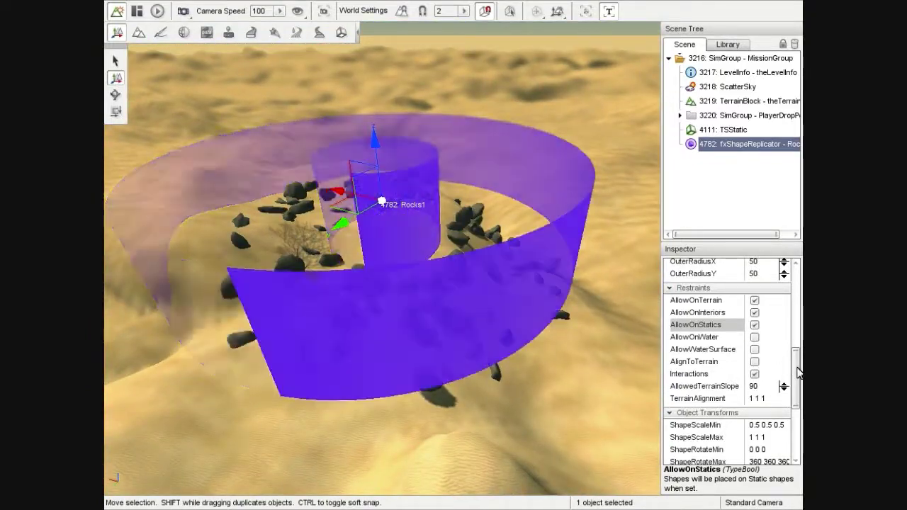
left_click_drag(796, 370, 747, 335)
type("0")
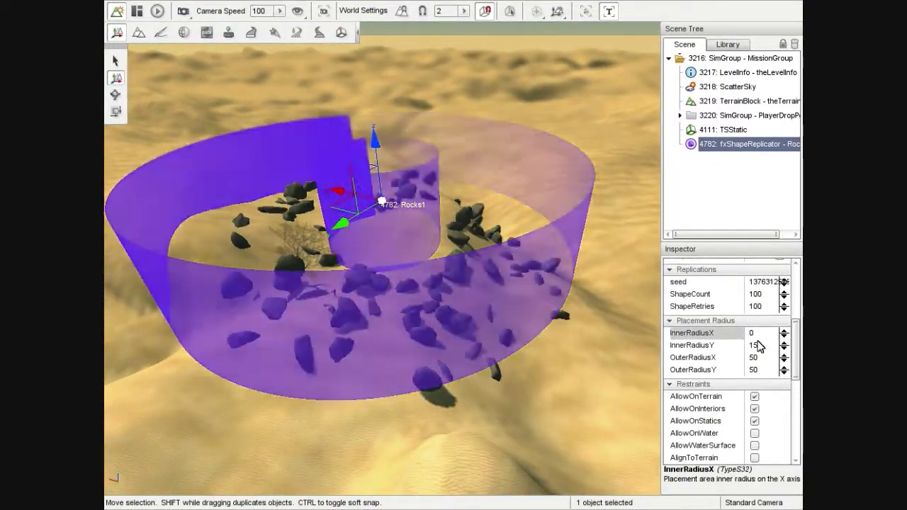
left_click(752, 345)
type("0")
Concentrate the rocks into a compact pile by setting OuterRadiusX and OuterRadiusY to 15, and view the pile.
left_click(737, 358)
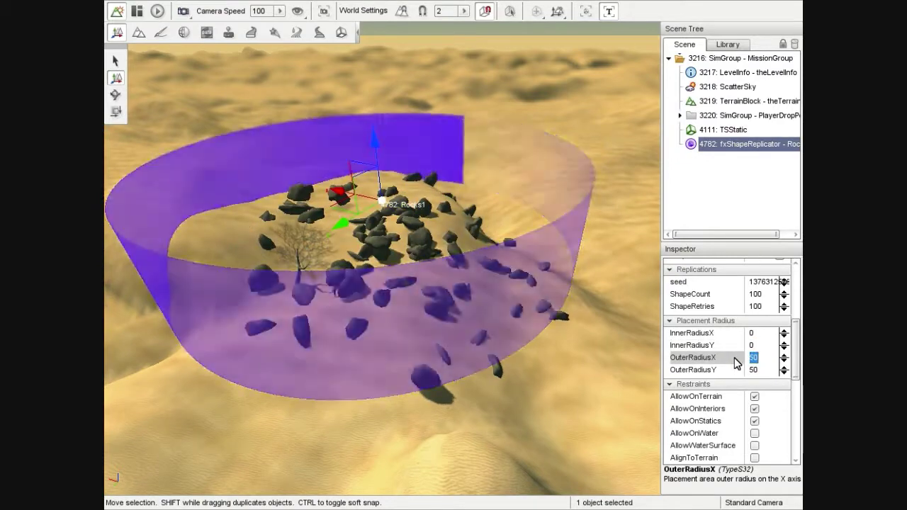
type("15")
left_click(762, 370)
type("15")
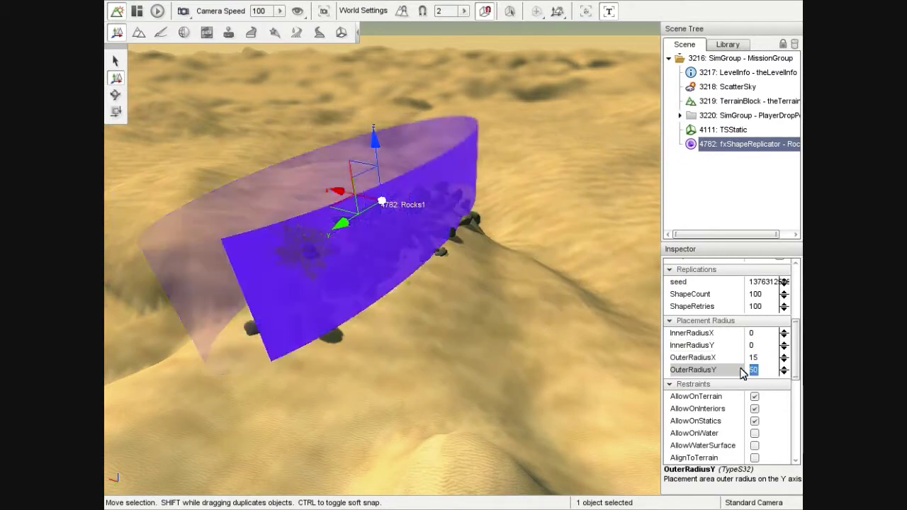
key("Return")
right_click_drag(477, 286, 383, 255)
key("w")
key("d")
key("s")
key("w")
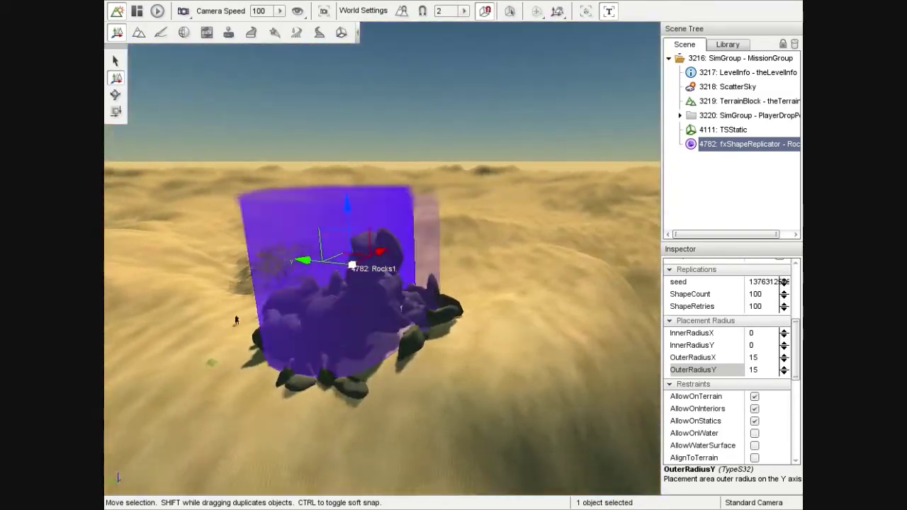